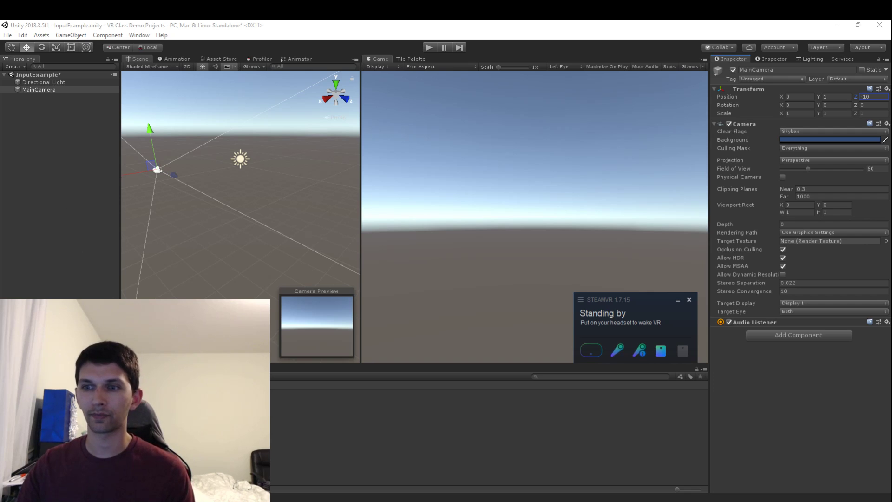
# Step: Show the Vive input package's Examples folder in the Project window
pyautogui.rightClick(58, 446)
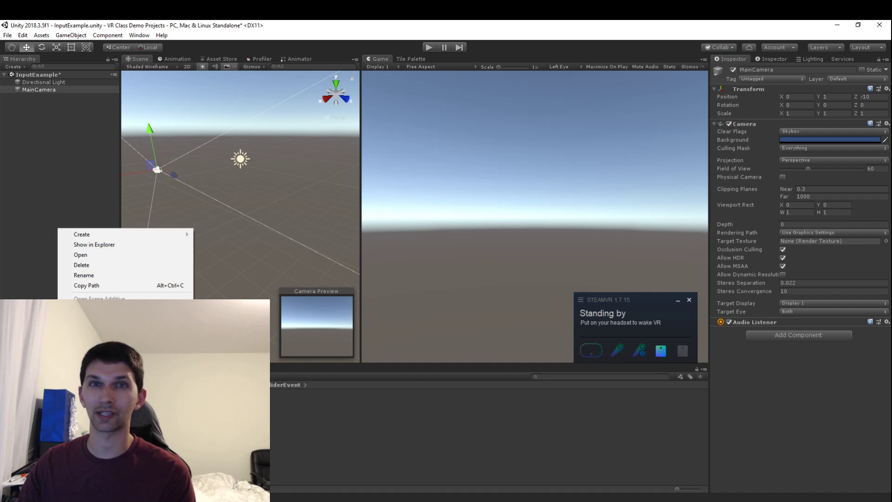
pyautogui.press('Escape')
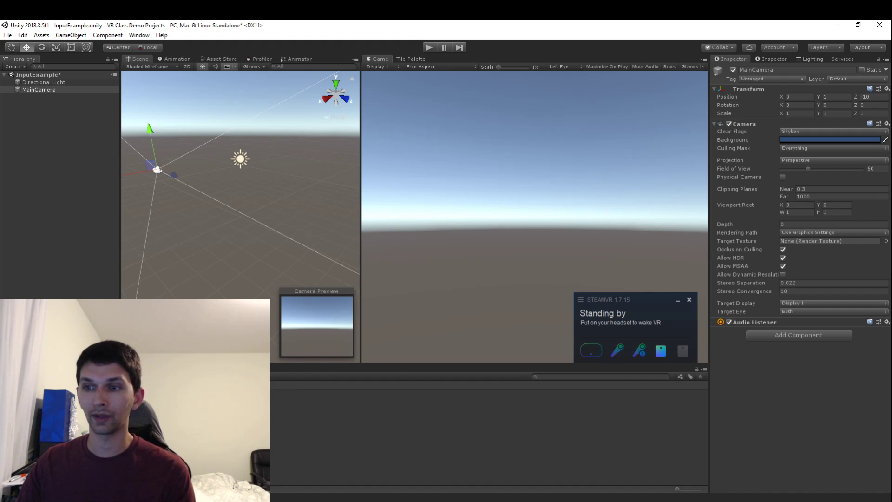
pyautogui.click(58, 446)
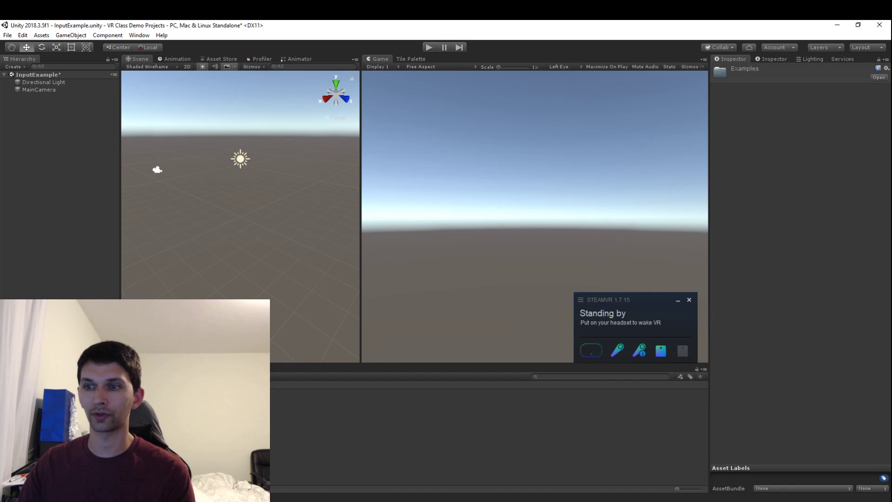
# Step: Open the scene in 6.ControllerManagerSample, answering the save prompt, and run it in play mode
pyautogui.click(70, 491)
pyautogui.doubleClick(154, 400)
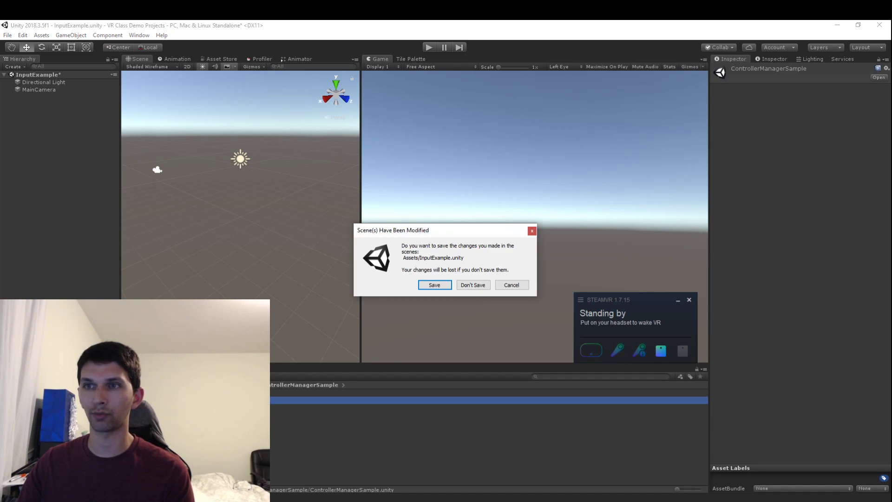
pyautogui.click(435, 285)
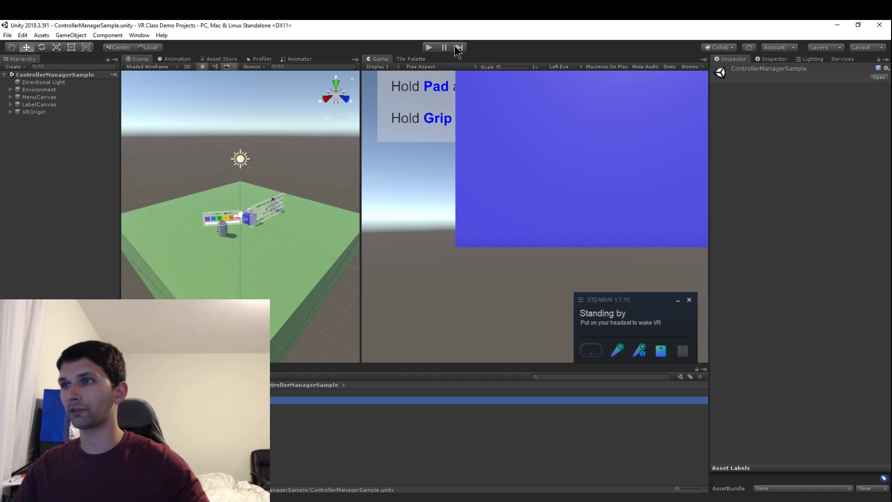
pyautogui.click(427, 47)
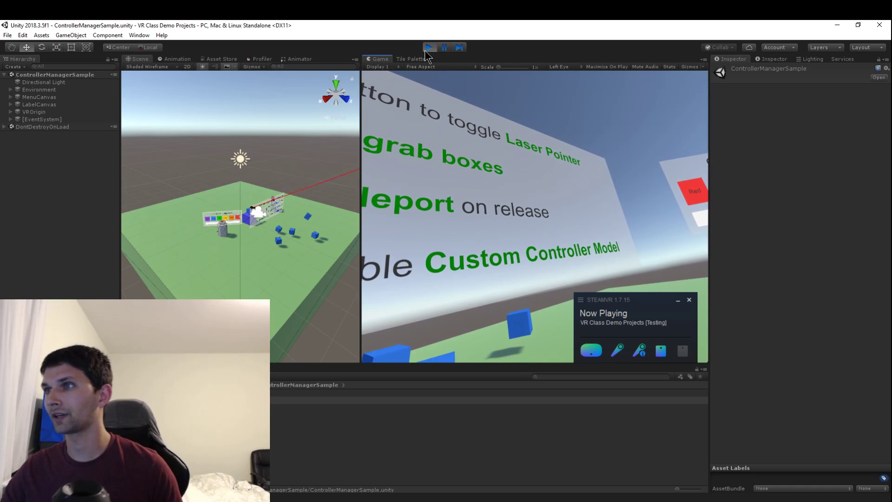
# Step: Stop the ControllerManagerSample play test and reopen the InputExample scene
pyautogui.click(425, 50)
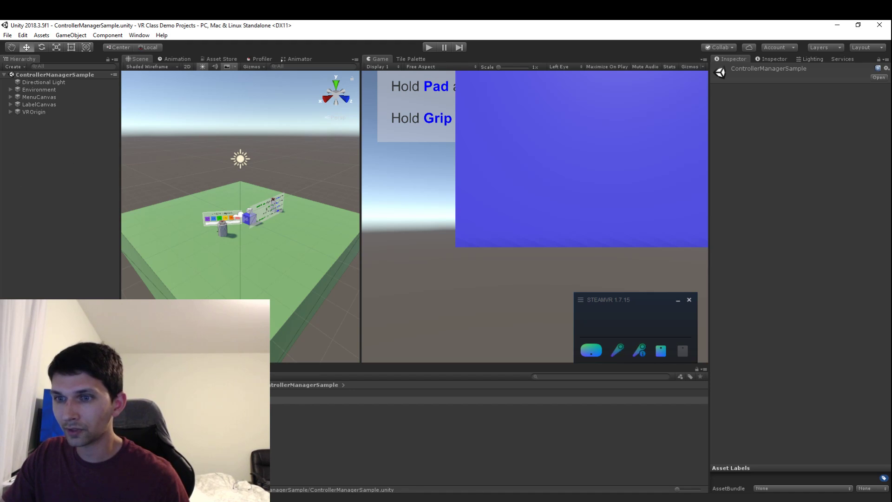
pyautogui.doubleClick(223, 423)
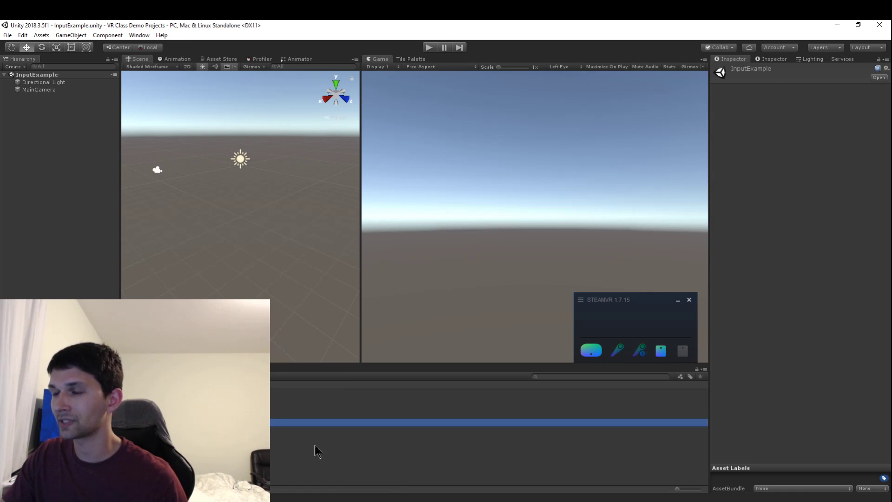
# Step: Delete MainCamera from the InputExample Hierarchy, leaving only the Directional Light
pyautogui.click(8, 35)
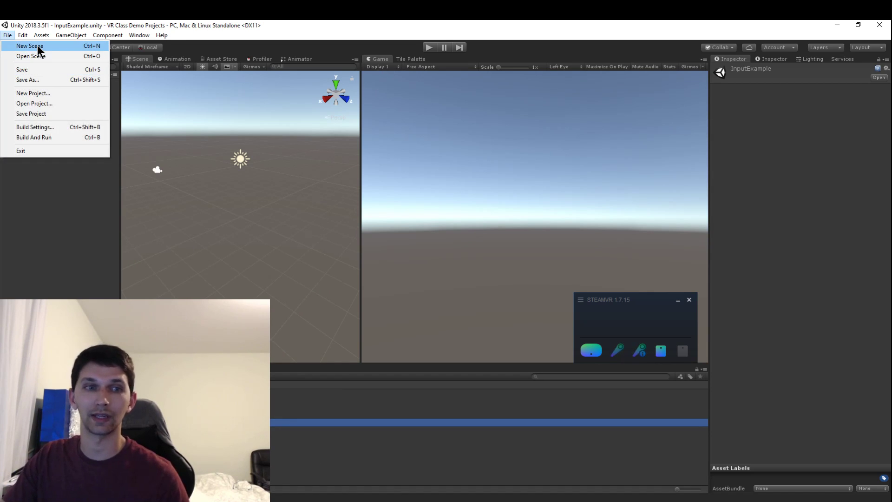
pyautogui.click(55, 224)
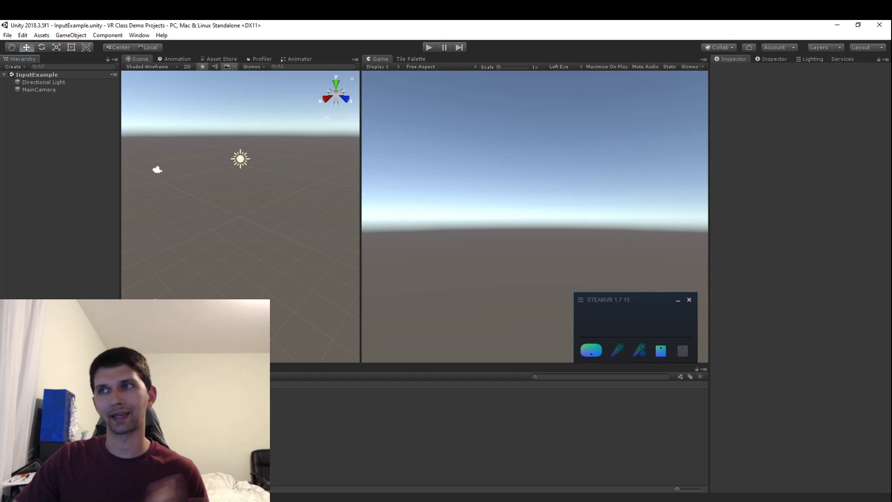
pyautogui.click(54, 90)
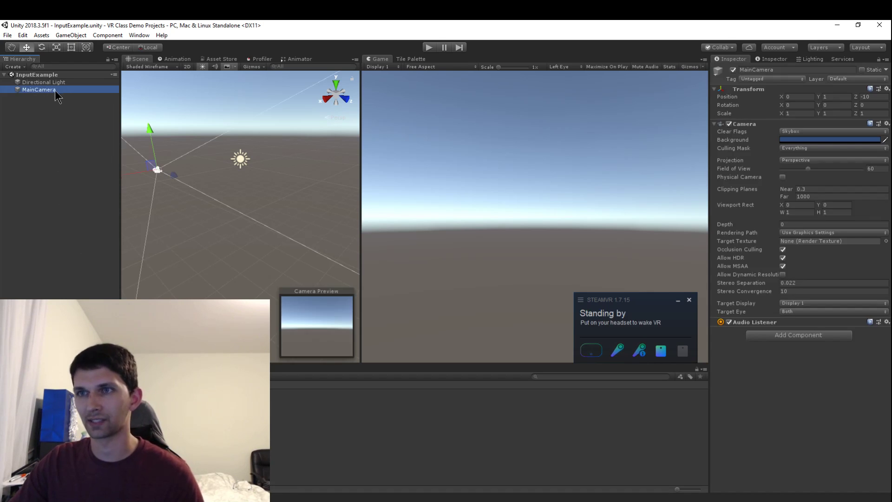
pyautogui.press('Delete')
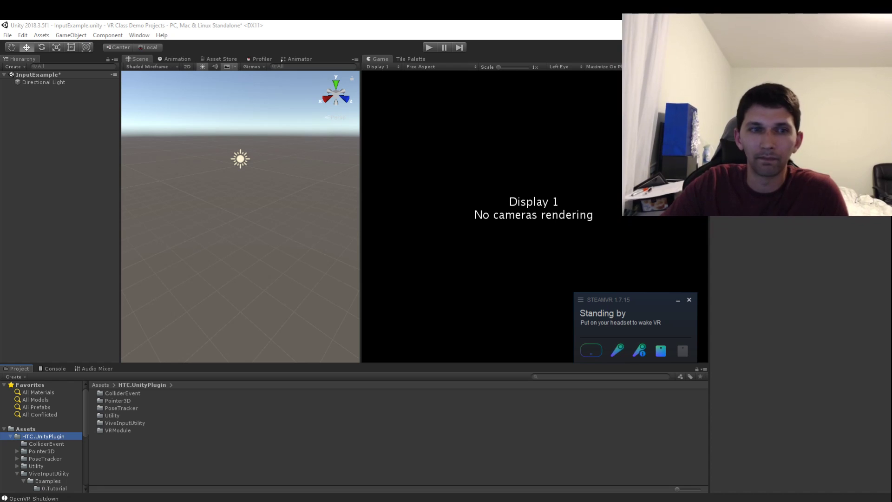
# Step: Leave the HTC.UnityPlugin folder name unchanged and show the SteamVR Plugin page in the Asset Store
pyautogui.click(42, 439)
pyautogui.click(41, 436)
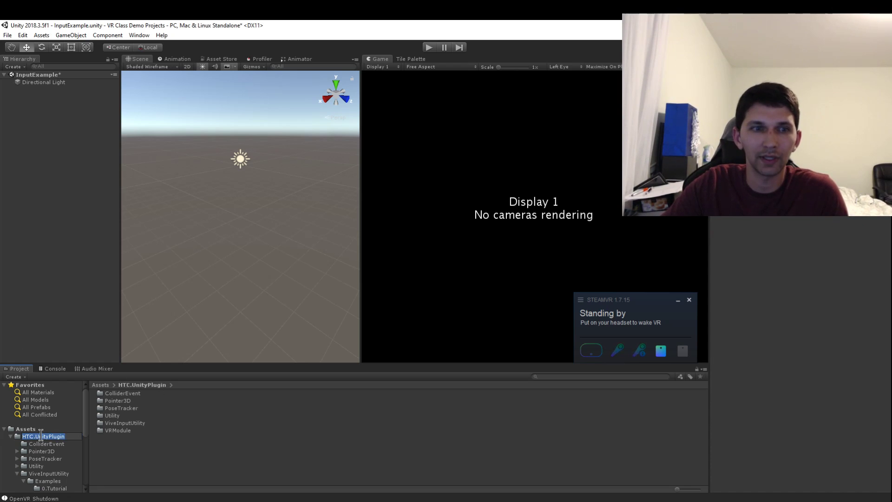
pyautogui.click(45, 428)
pyautogui.click(45, 434)
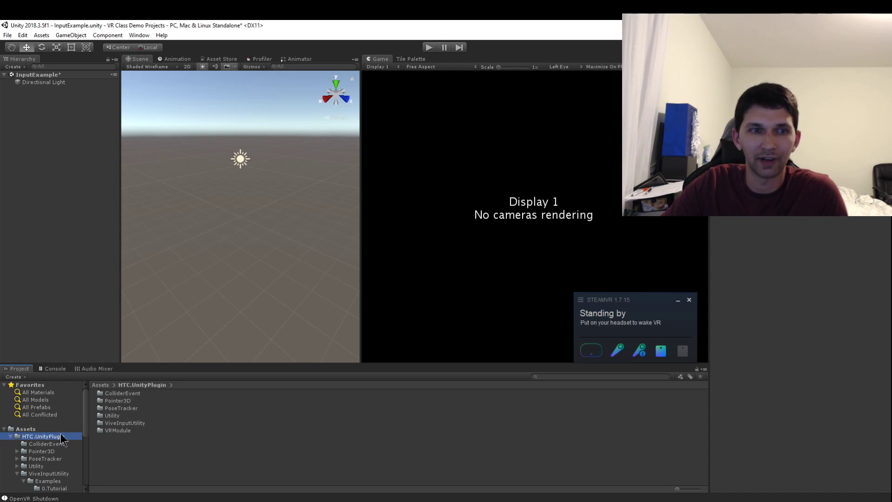
pyautogui.click(218, 59)
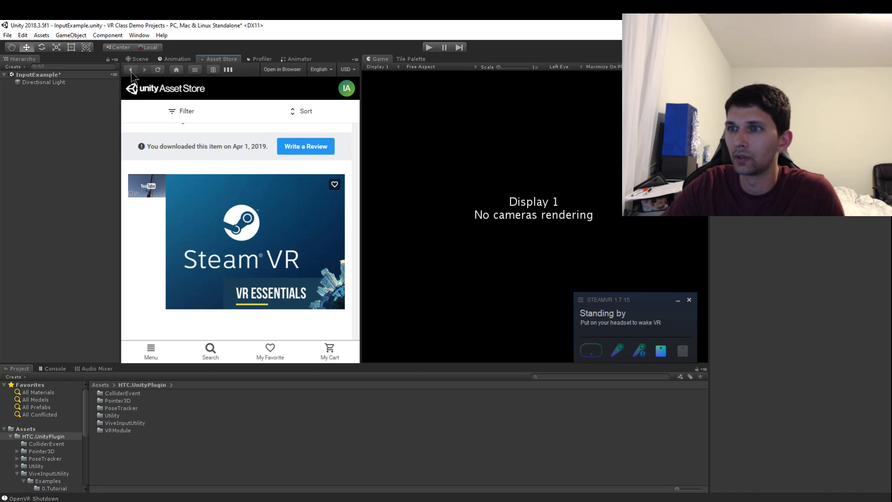
# Step: Search the Asset Store for 'vive input', then clear it and rerun the steamvr search
pyautogui.click(132, 71)
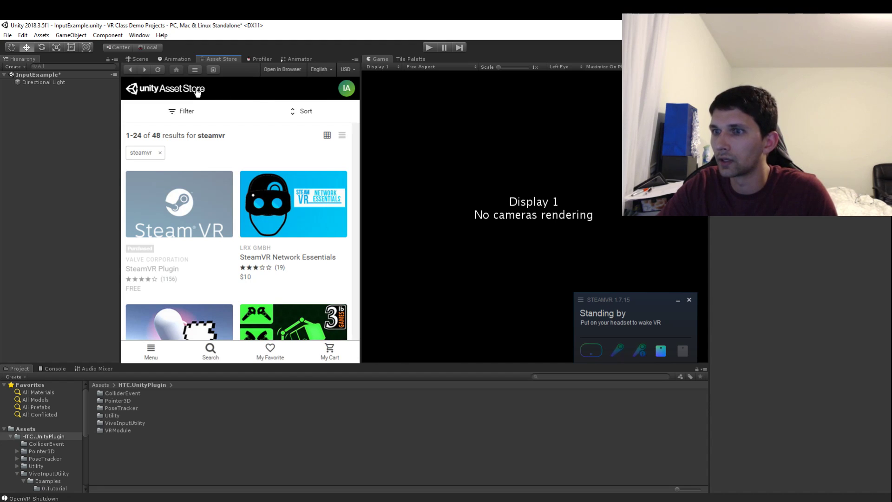
pyautogui.click(214, 355)
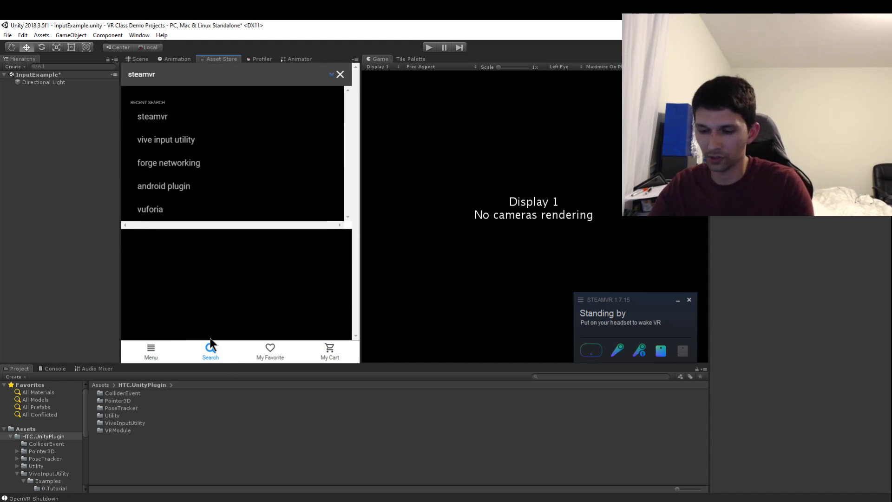
pyautogui.press('BackSpace')
pyautogui.press('BackSpace')
pyautogui.press('BackSpace')
pyautogui.press('BackSpace')
pyautogui.press('BackSpace')
pyautogui.press('BackSpace')
pyautogui.press('BackSpace')
pyautogui.write('vive input utility')
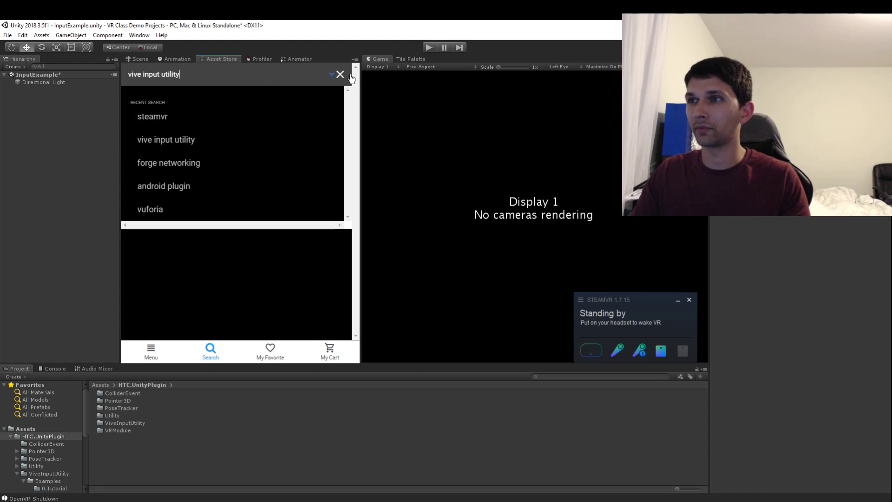
pyautogui.hotkey('ctrl', 'a')
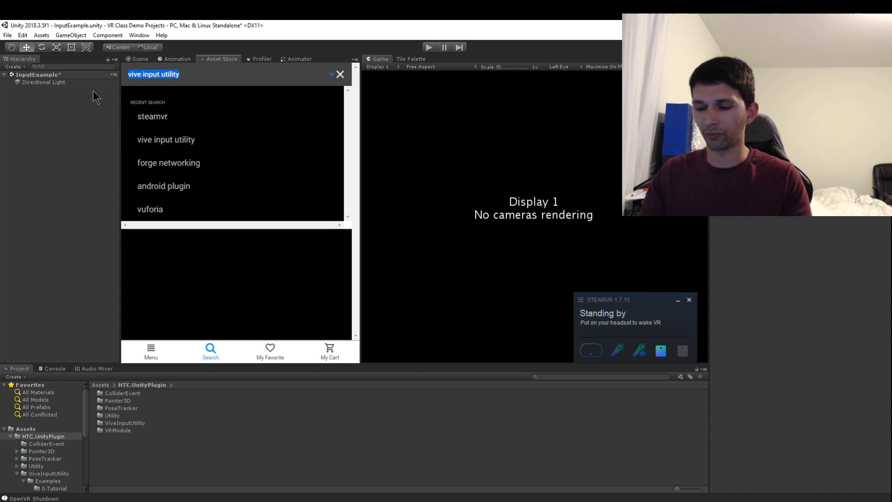
pyautogui.press('BackSpace')
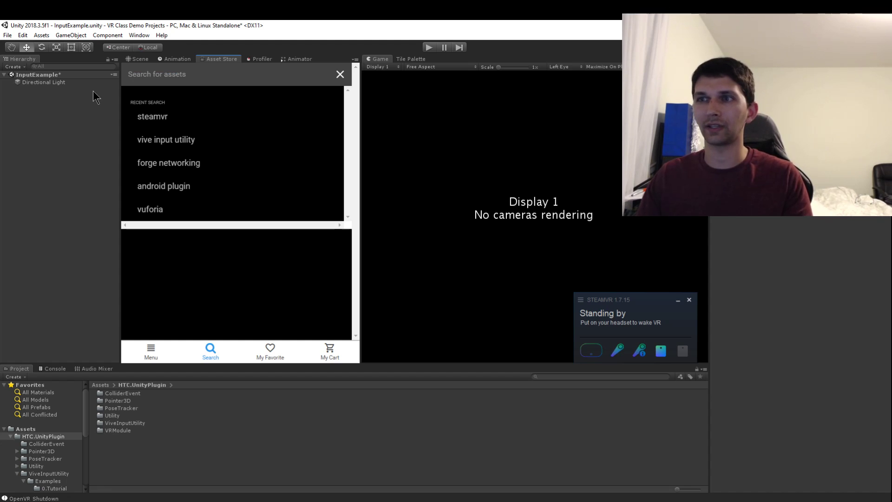
pyautogui.click(170, 116)
# Step: Search the Asset Store for 'vive input it' to find VIVE Input Utility, then return to the Scene
pyautogui.moveTo(163, 228)
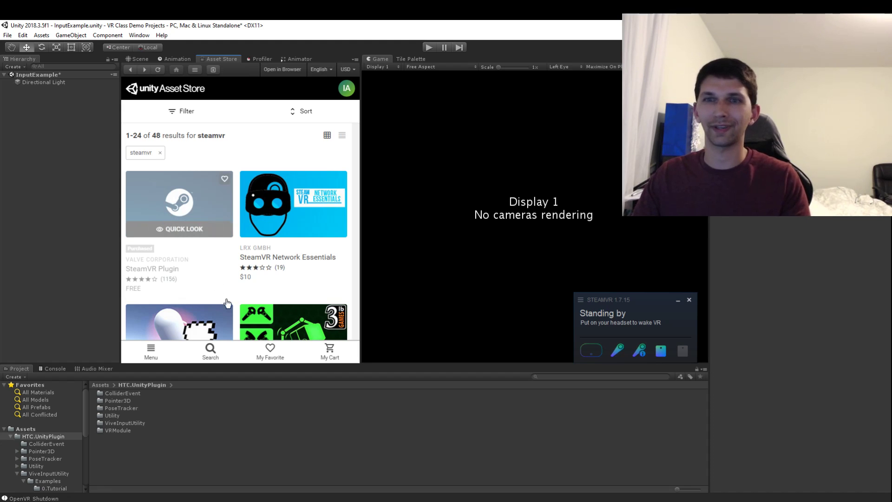
pyautogui.click(209, 349)
pyautogui.hotkey('ctrl', 'a')
pyautogui.write('vive input ')
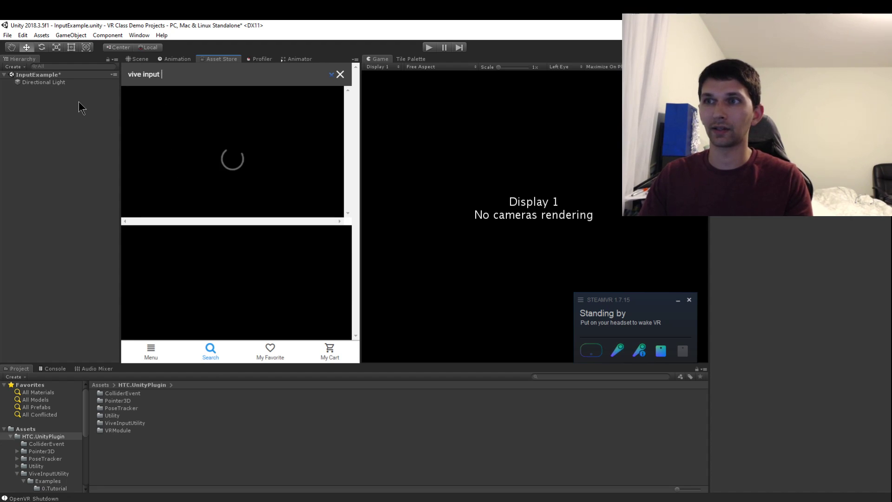
pyautogui.write('it')
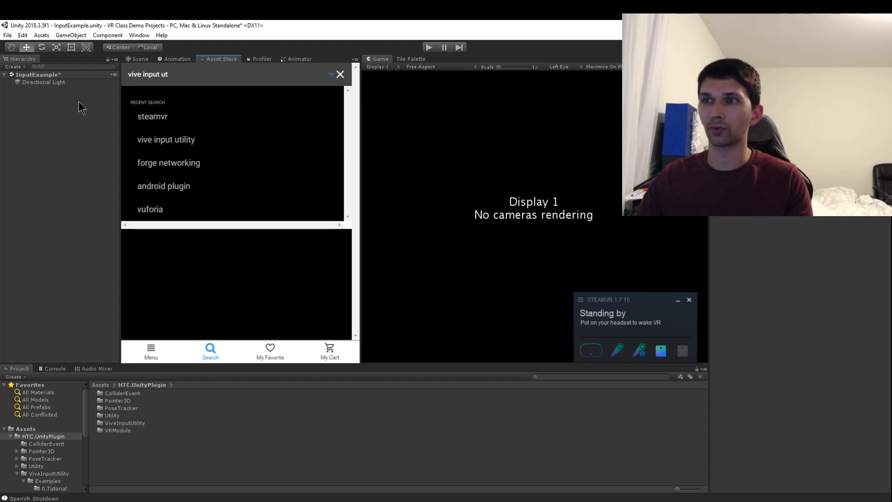
pyautogui.click(182, 142)
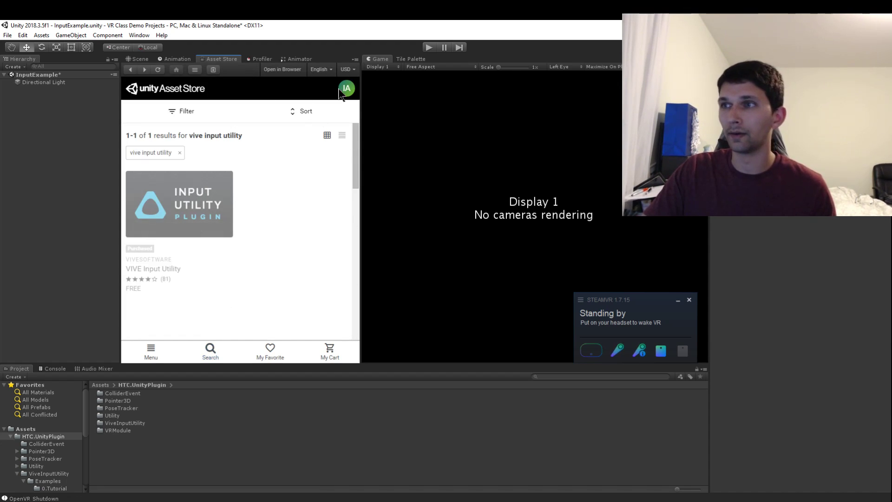
pyautogui.click(139, 59)
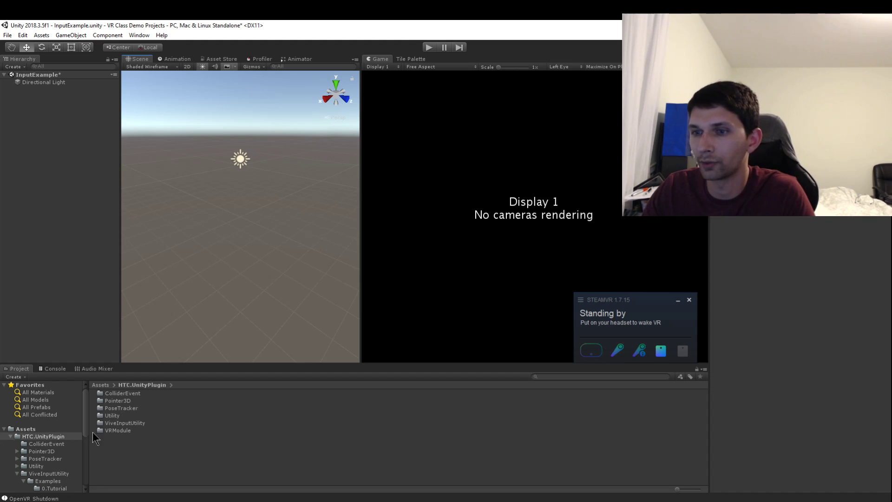
# Step: Drag ViveRig from HTC.UnityPlugin > ViveInputUtility > Prefabs into the Hierarchy at 0, 0, 0
pyautogui.click(122, 424)
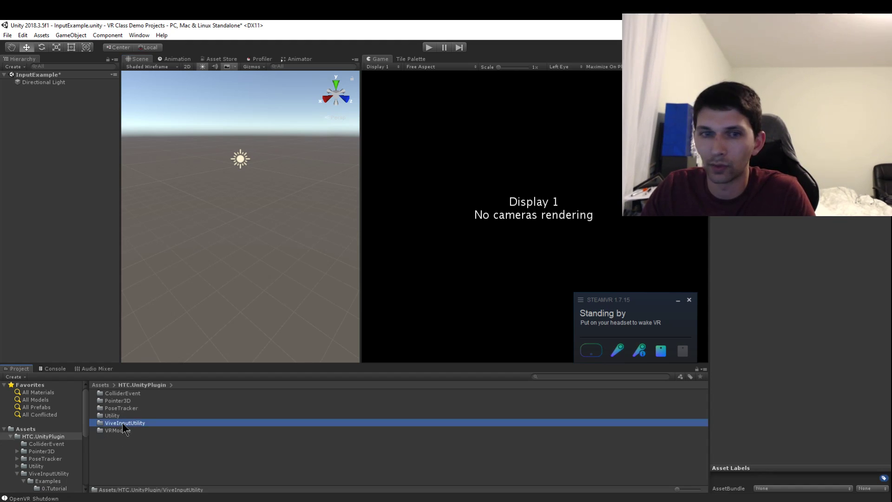
pyautogui.doubleClick(122, 422)
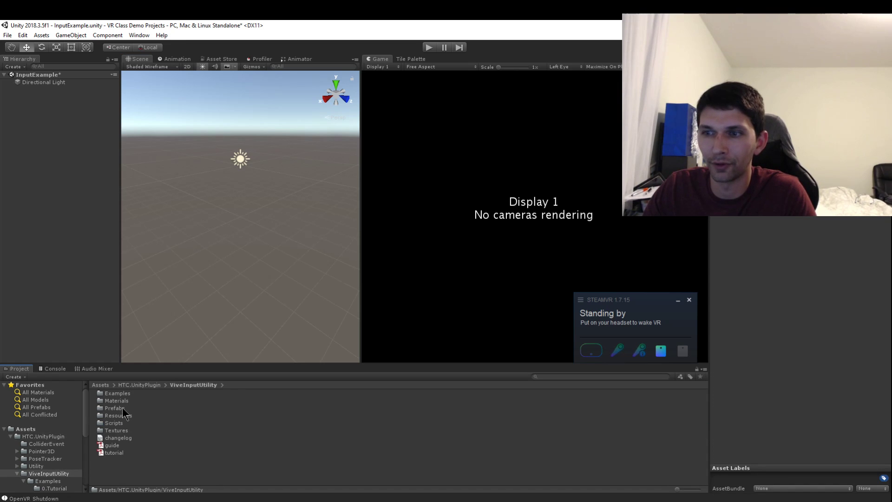
pyautogui.doubleClick(122, 407)
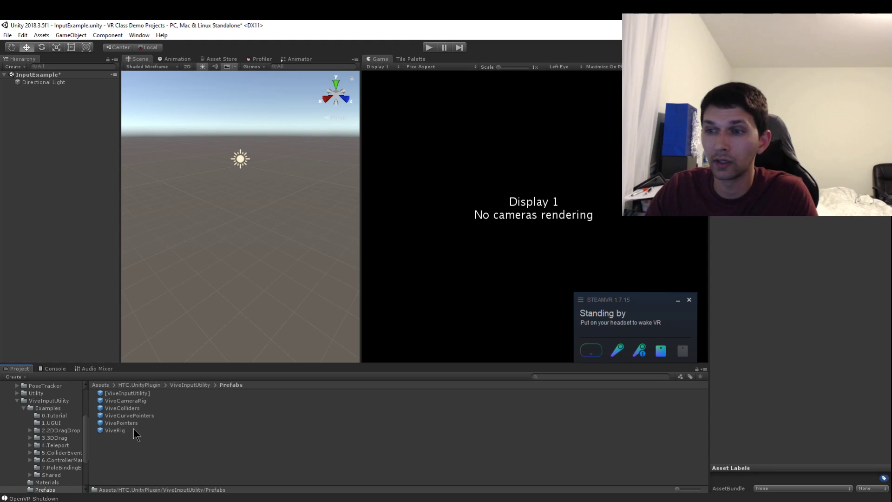
pyautogui.moveTo(121, 432); pyautogui.dragTo(46, 144)
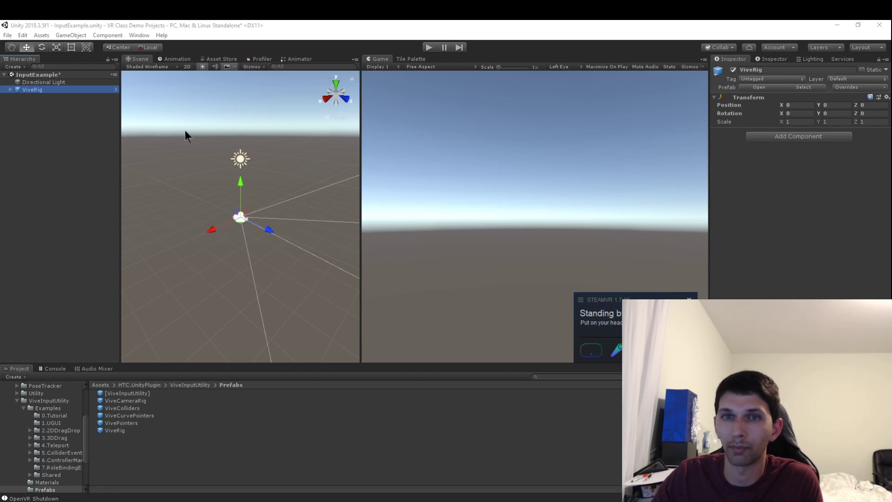
# Step: Create a cube via GameObject > 3D Object > Cube
pyautogui.click(70, 37)
pyautogui.moveTo(89, 66)
pyautogui.click(213, 67)
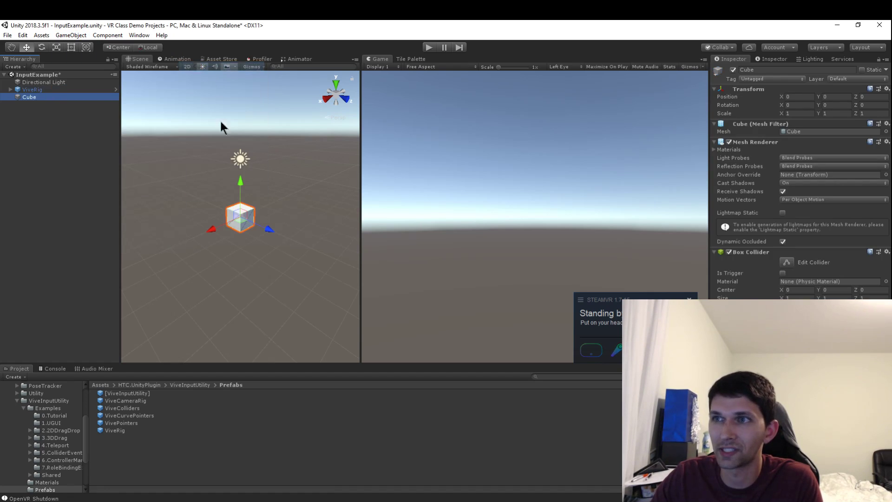
pyautogui.click(263, 228)
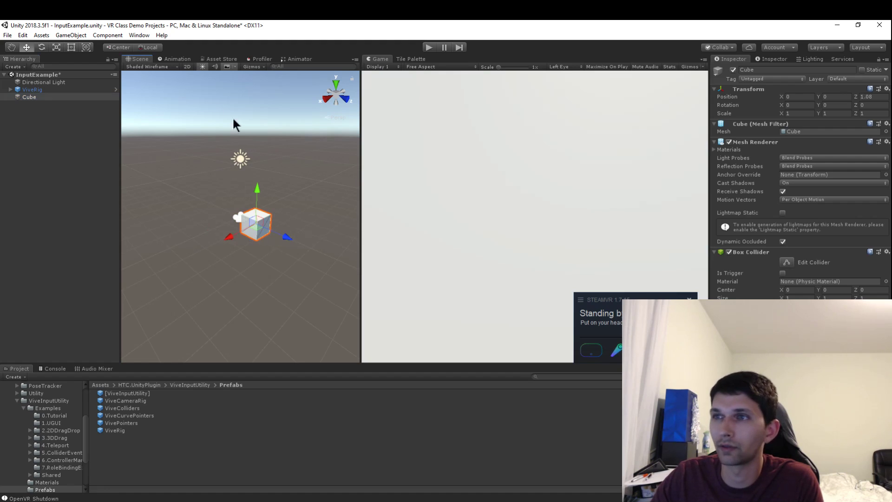
# Step: Add a sphere, move it along X and Z beside and ahead of the cube, and start play mode
pyautogui.click(71, 35)
pyautogui.moveTo(90, 69)
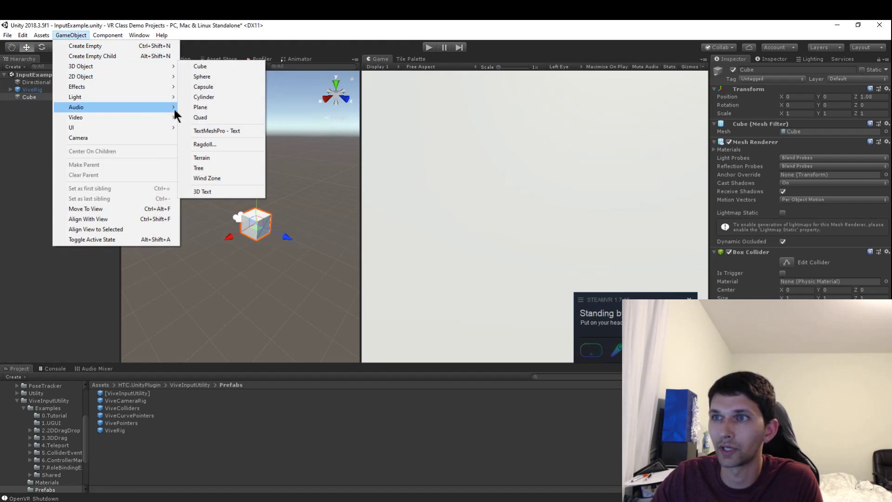
pyautogui.click(214, 77)
pyautogui.moveTo(217, 227); pyautogui.dragTo(273, 242)
pyautogui.moveTo(217, 242); pyautogui.dragTo(216, 245)
pyautogui.click(429, 47)
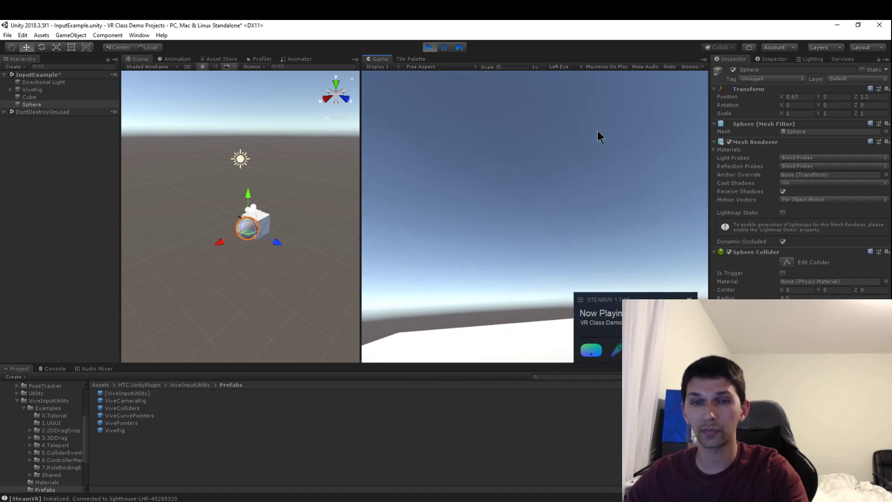
# Step: Stop play mode, lift the sphere and cube slightly off the ground on Y, and play again
pyautogui.click(429, 47)
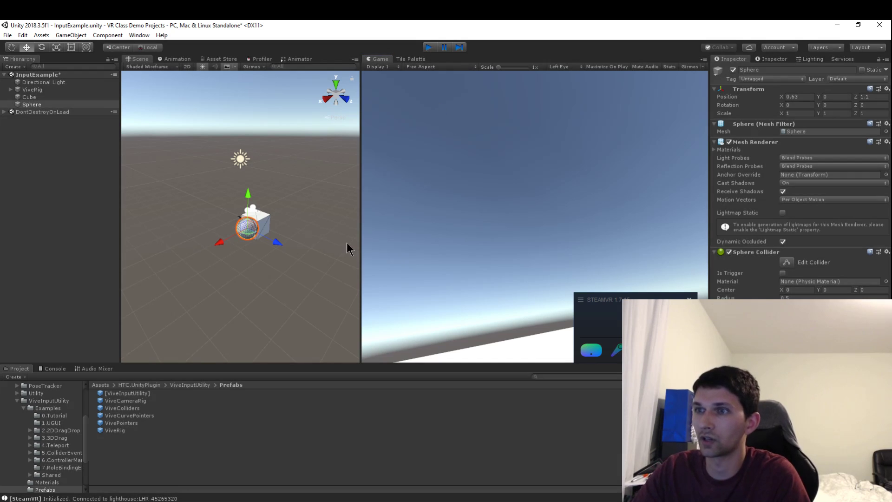
pyautogui.click(268, 223)
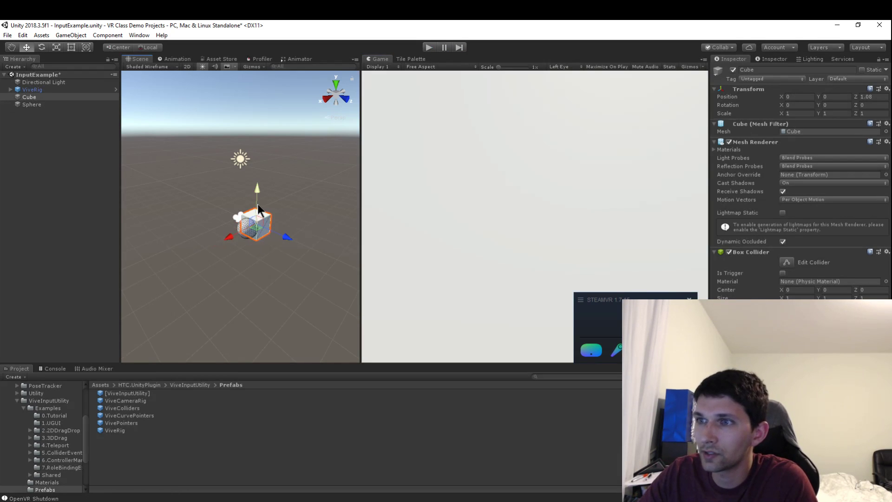
pyautogui.click(240, 236)
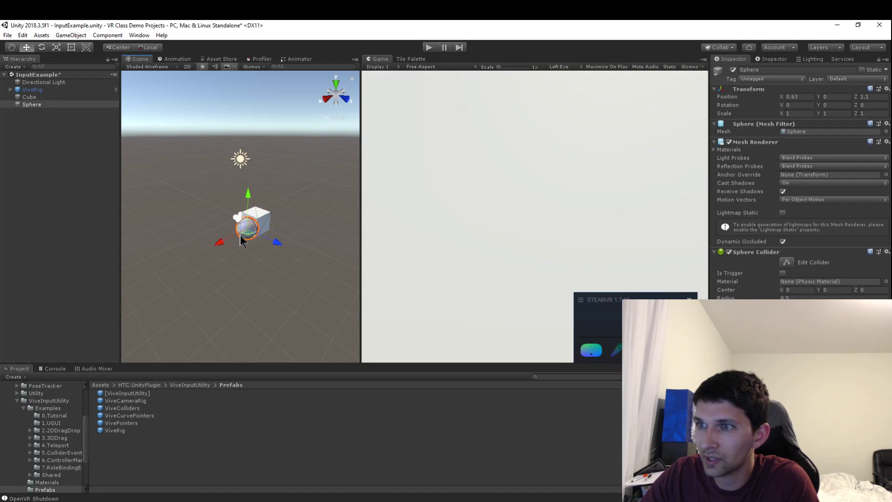
pyautogui.moveTo(248, 215); pyautogui.dragTo(274, 228)
pyautogui.click(264, 220)
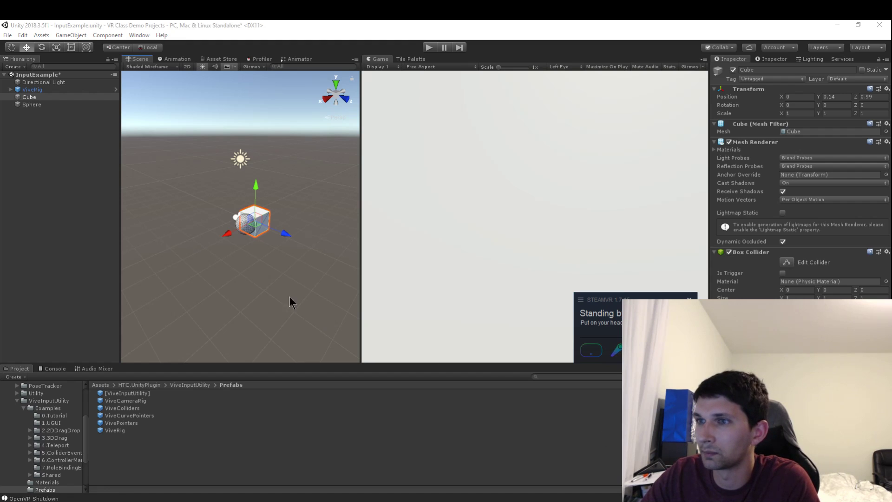
pyautogui.click(240, 228)
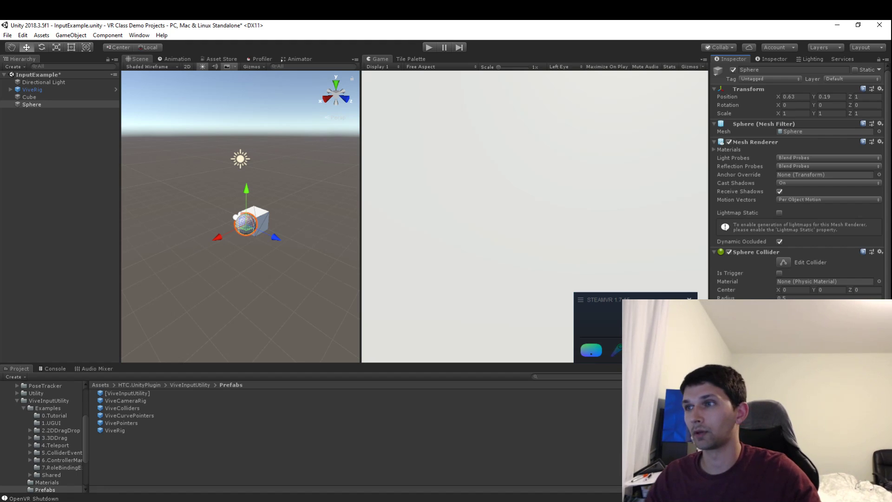
pyautogui.click(429, 47)
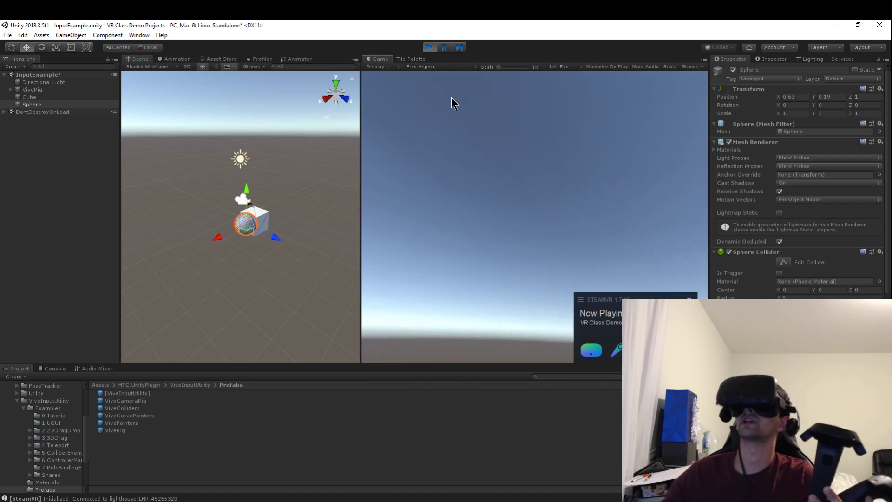
# Step: During play, slide the sphere over the cube on X and raise it to Y 0.65
pyautogui.moveTo(225, 238); pyautogui.dragTo(239, 235)
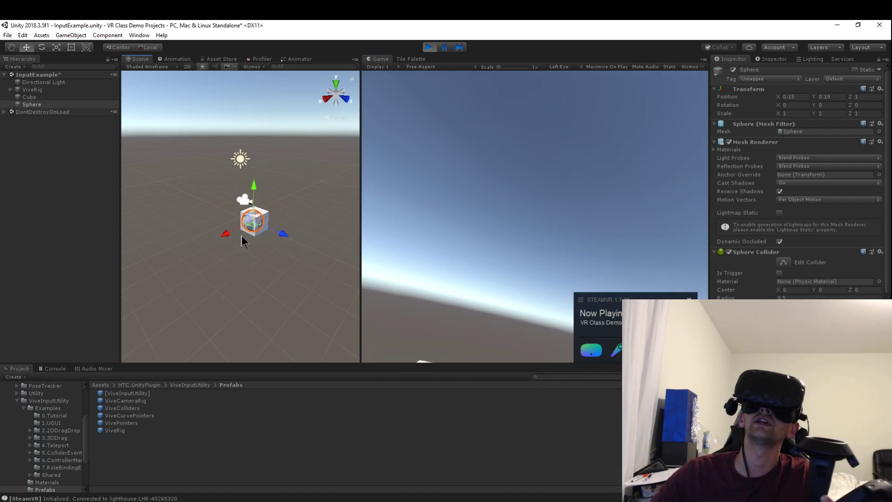
pyautogui.moveTo(253, 197); pyautogui.dragTo(255, 190)
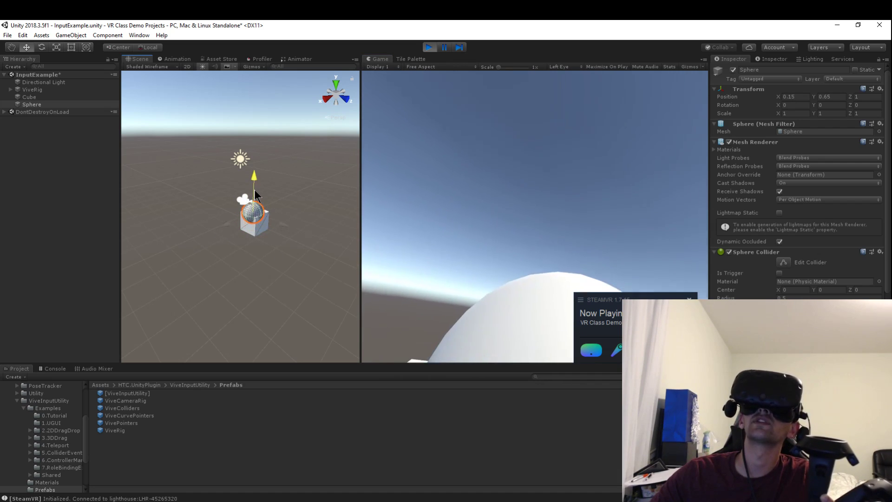